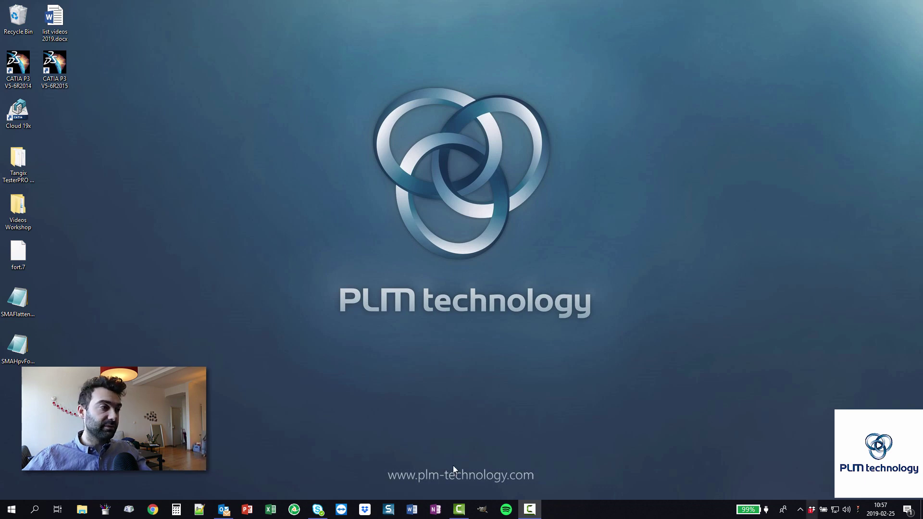
Open the 'Platform update completed' email confirming the R2019x FD01 upgrade.
{"action": "left_click", "coordinate": [225, 509]}
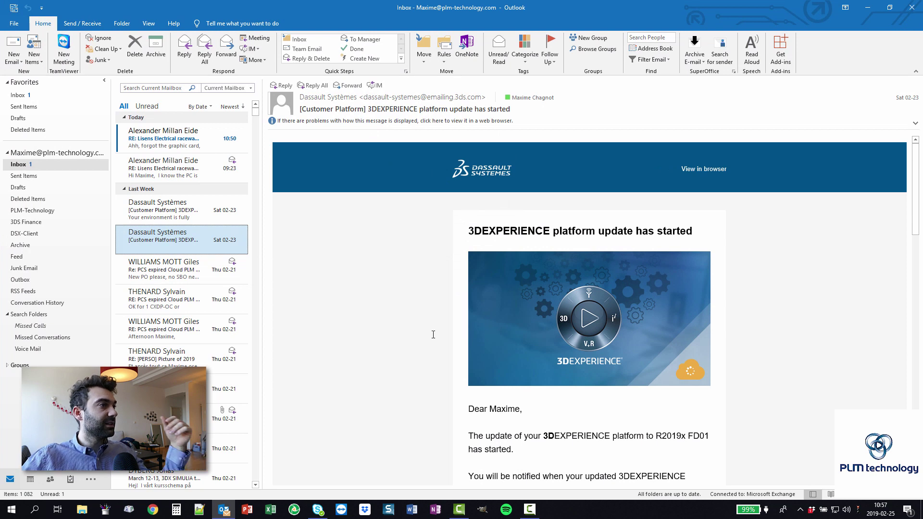
{"action": "scroll", "coordinate": [425, 337], "scroll_direction": "down", "scroll_amount": 1}
{"action": "scroll", "coordinate": [425, 337], "scroll_direction": "down", "scroll_amount": 1}
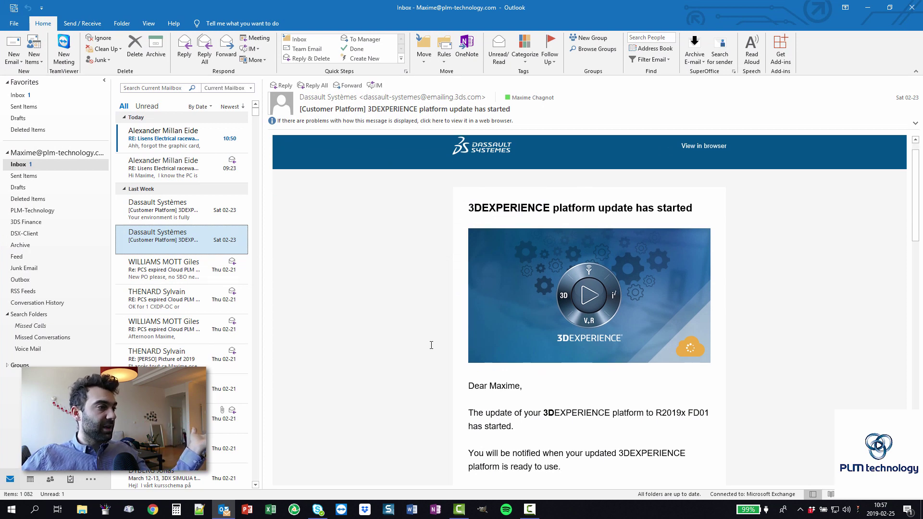
{"action": "scroll", "coordinate": [424, 337], "scroll_direction": "down", "scroll_amount": 2}
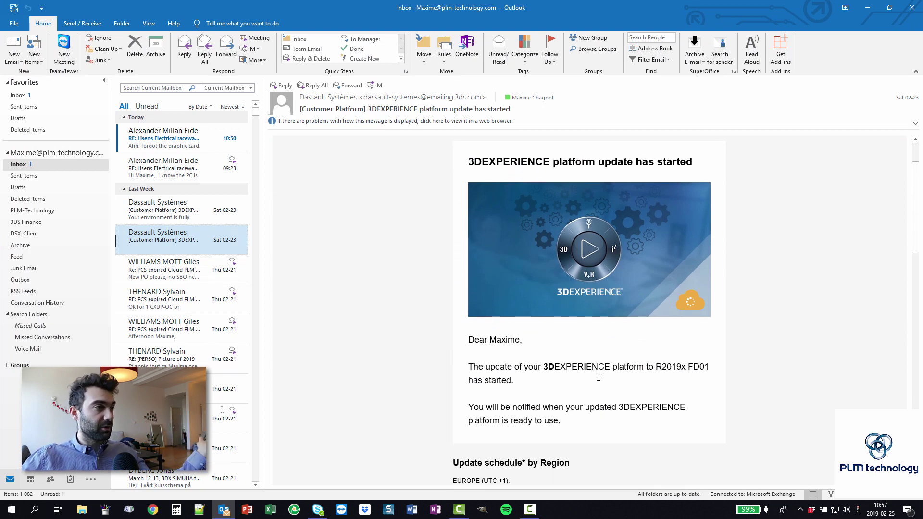
{"action": "triple_click", "coordinate": [523, 376]}
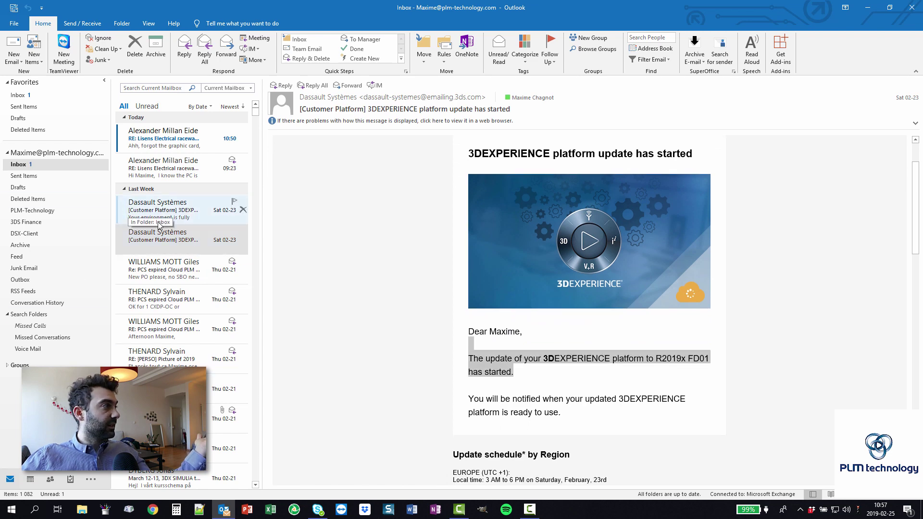
{"action": "left_click", "coordinate": [180, 209]}
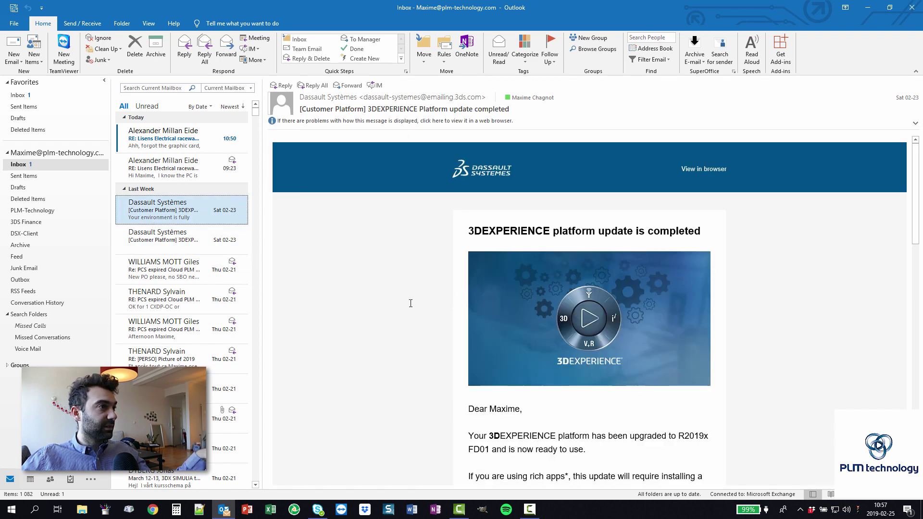
{"action": "scroll", "coordinate": [406, 302], "scroll_direction": "down", "scroll_amount": 3}
{"action": "scroll", "coordinate": [411, 304], "scroll_direction": "down", "scroll_amount": 2}
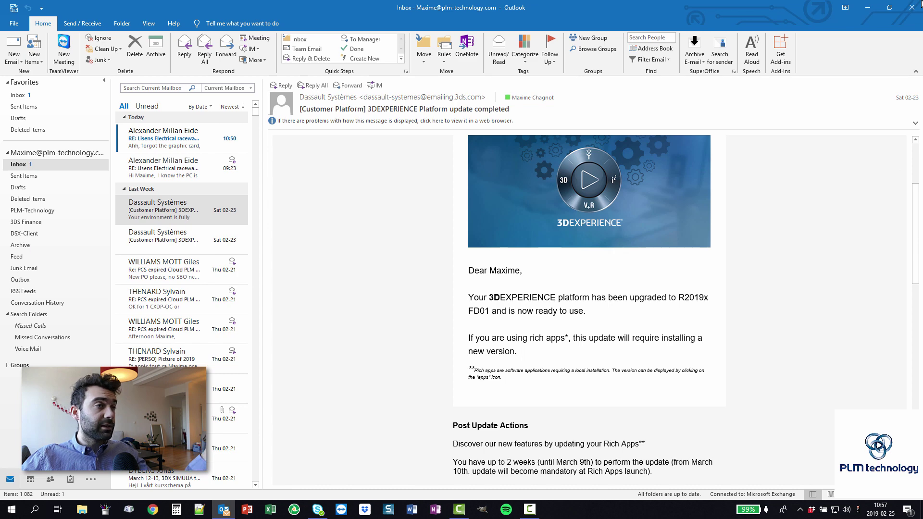
Launch the Cloud 19x app, log in, and confirm the collaborative space with the Leader role.
{"action": "left_click", "coordinate": [868, 7]}
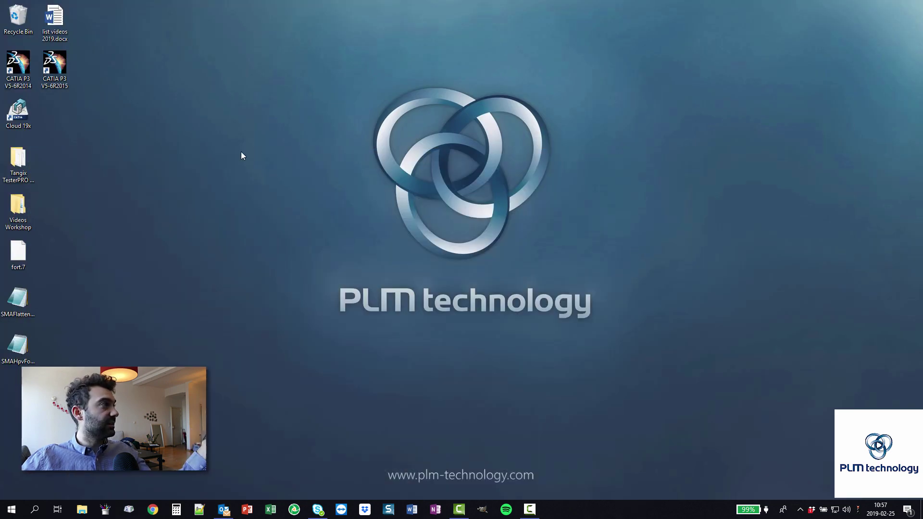
{"action": "left_click_drag", "start_coordinate": [65, 107], "coordinate": [18, 121]}
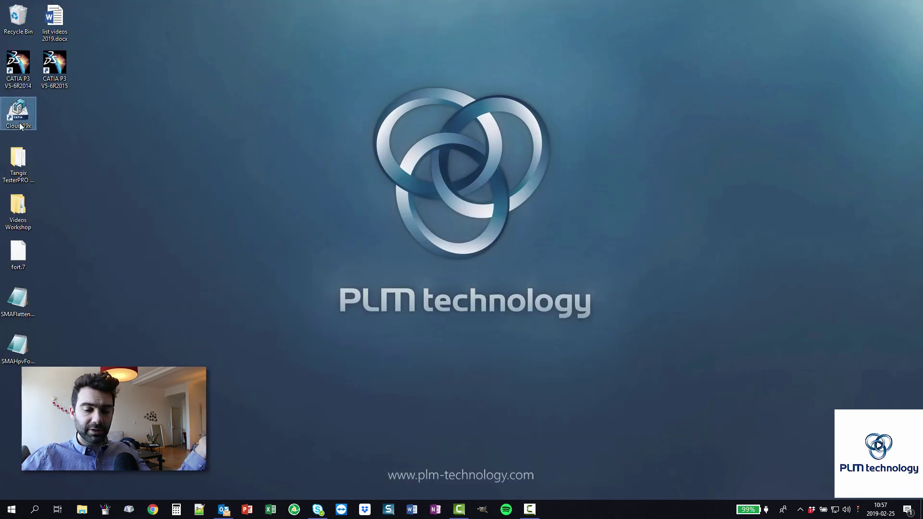
{"action": "double_click", "coordinate": [19, 116]}
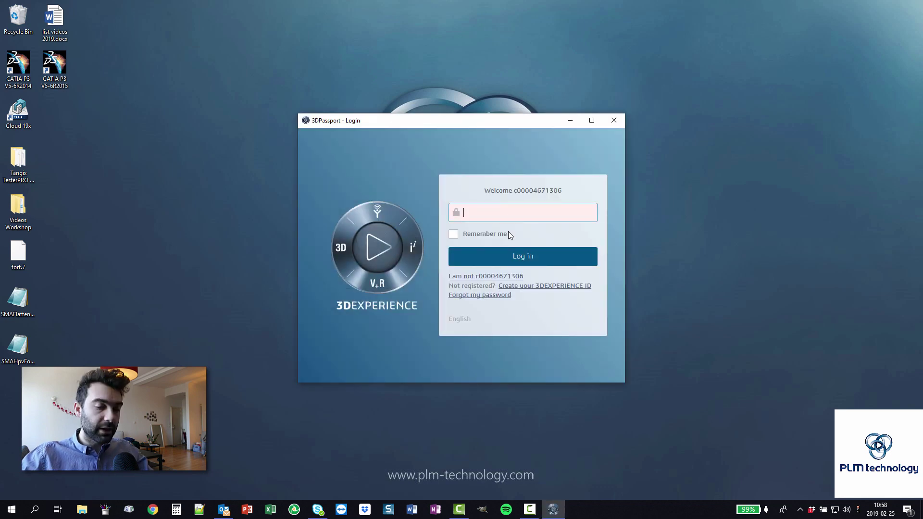
{"action": "type", "text": "******"}
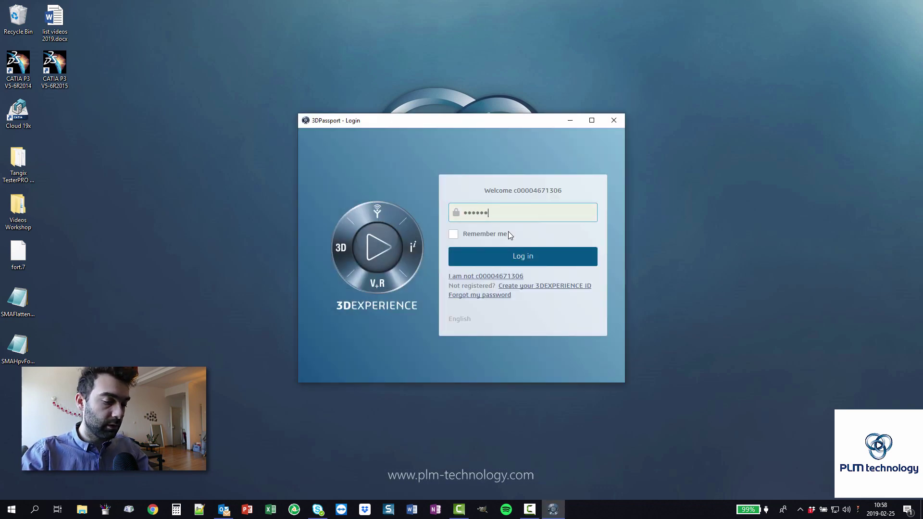
{"action": "type", "text": "**"}
{"action": "key", "text": "Return"}
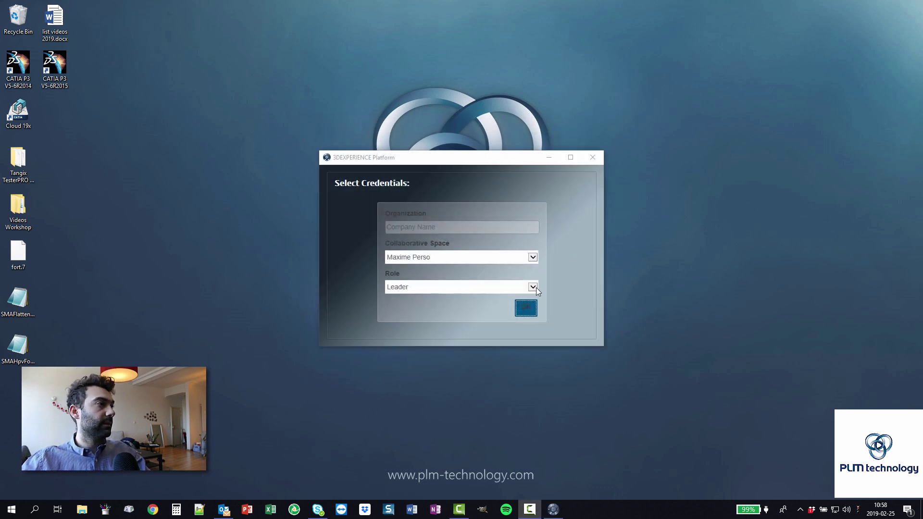
{"action": "left_click", "coordinate": [526, 308]}
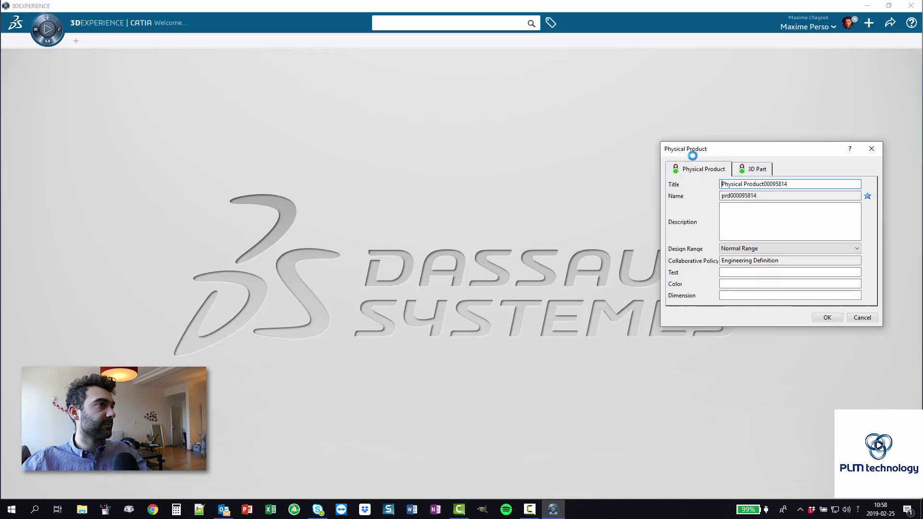
Dismiss Physical Product and view About 3DEXPERIENCE Platform showing R2019x HotFix 1.
{"action": "left_click", "coordinate": [872, 149]}
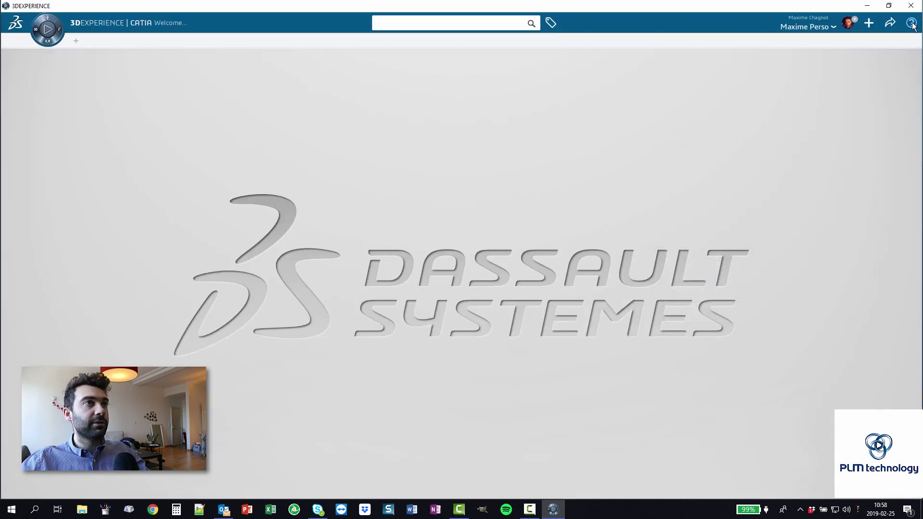
{"action": "left_click", "coordinate": [912, 23]}
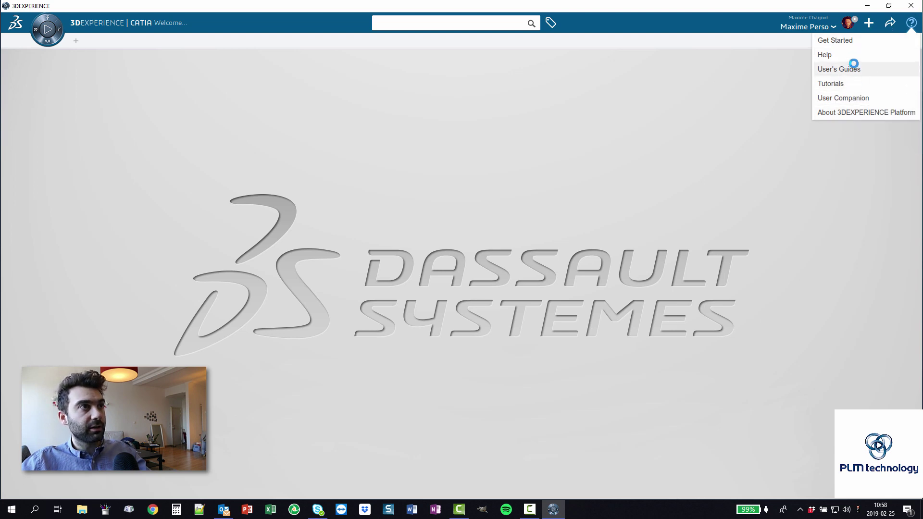
{"action": "left_click", "coordinate": [838, 113]}
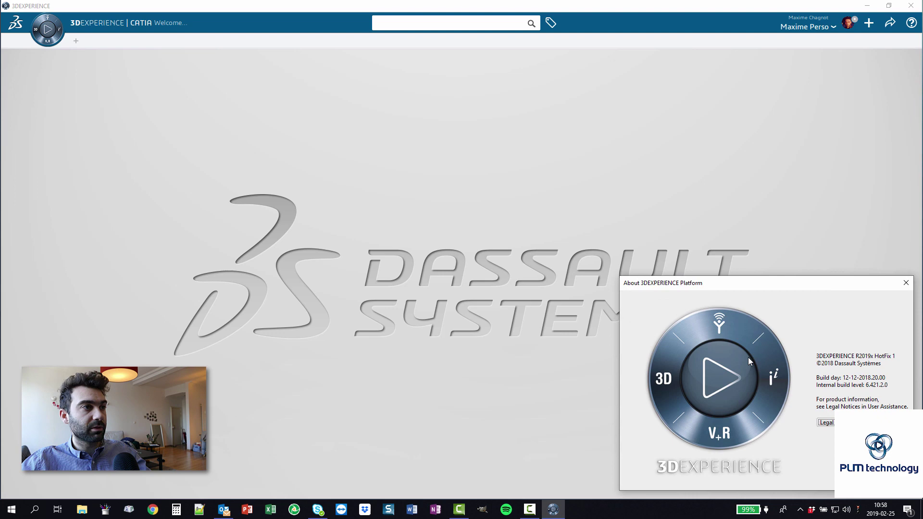
{"action": "left_click_drag", "start_coordinate": [800, 285], "coordinate": [765, 238]}
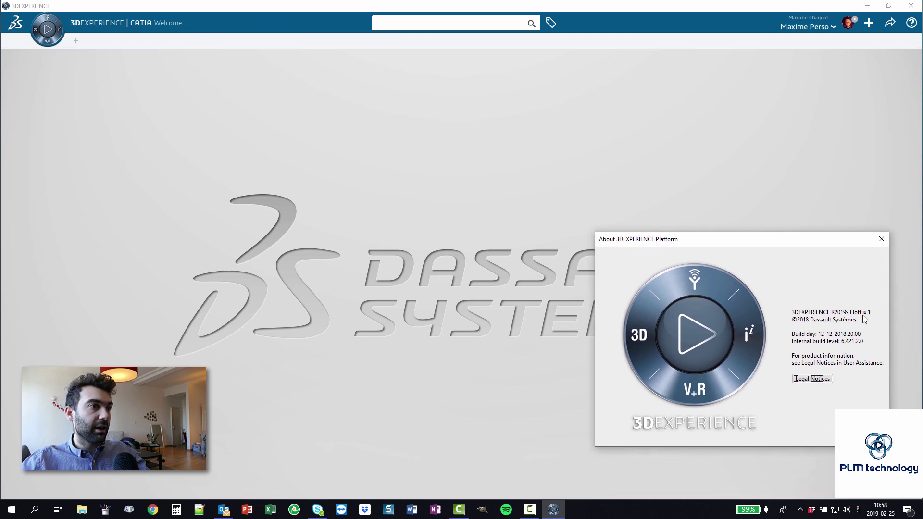
Close the About dialog and quit the 3DEXPERIENCE app with Alt+F4.
{"action": "left_click", "coordinate": [882, 239]}
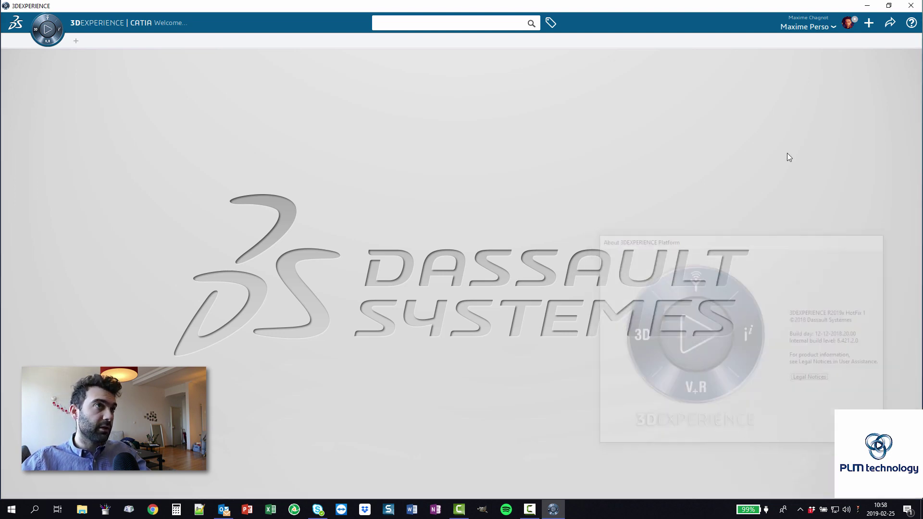
{"action": "left_click", "coordinate": [889, 6]}
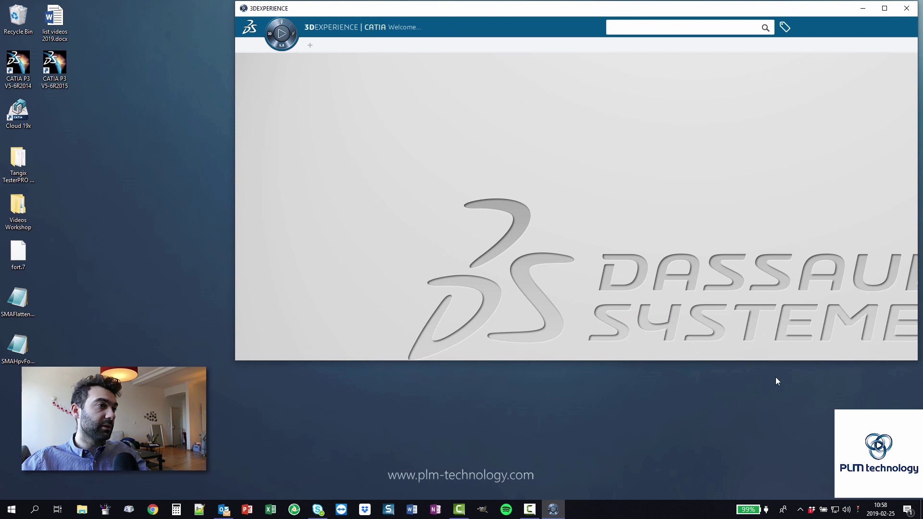
{"action": "key", "text": "alt+F4"}
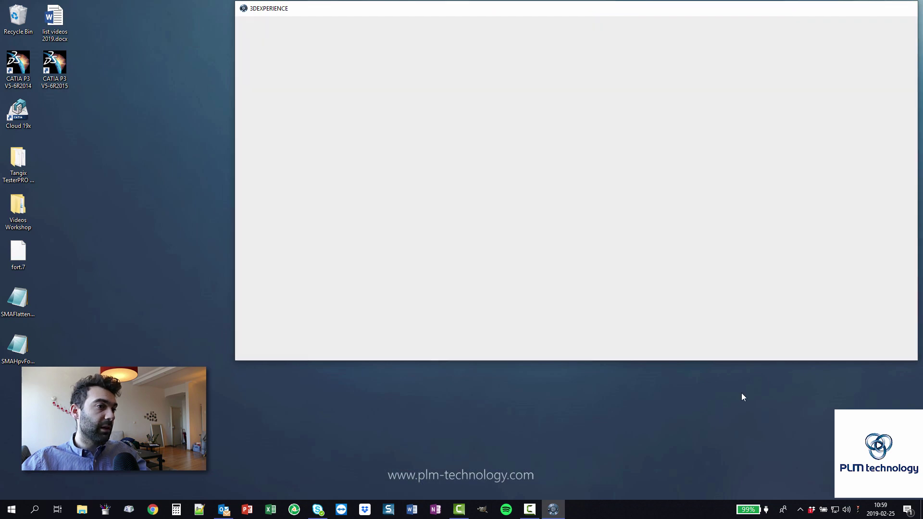
Sign in to the 3DEXPERIENCE web platform with the saved DSXClient credentials.
{"action": "left_click", "coordinate": [802, 510]}
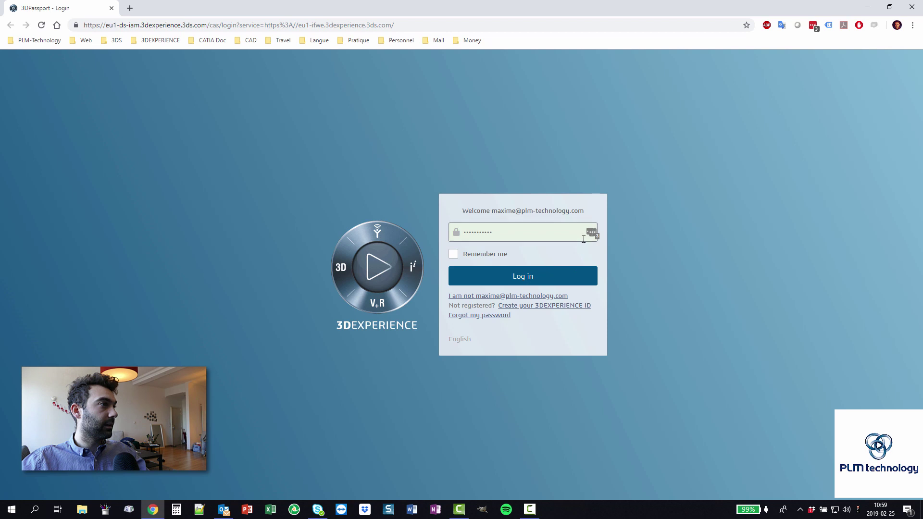
{"action": "left_click", "coordinate": [593, 232]}
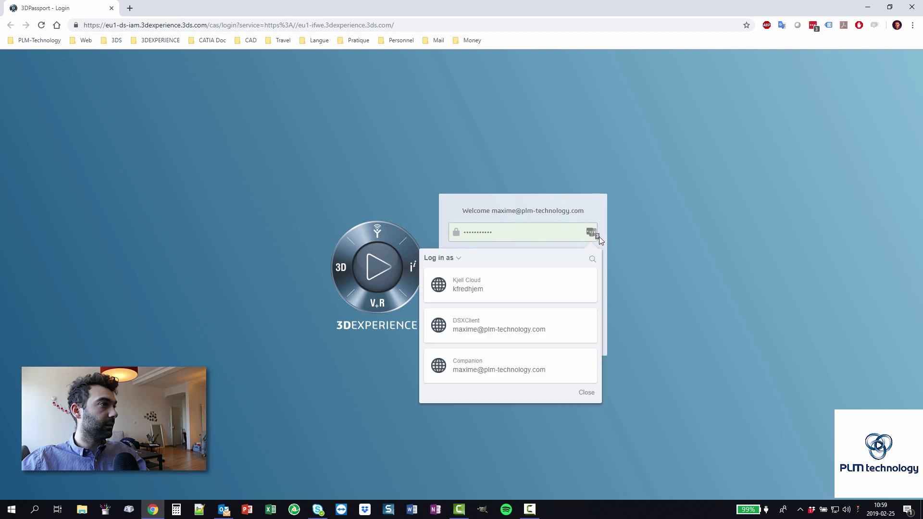
{"action": "left_click", "coordinate": [505, 325]}
{"action": "left_click", "coordinate": [528, 281]}
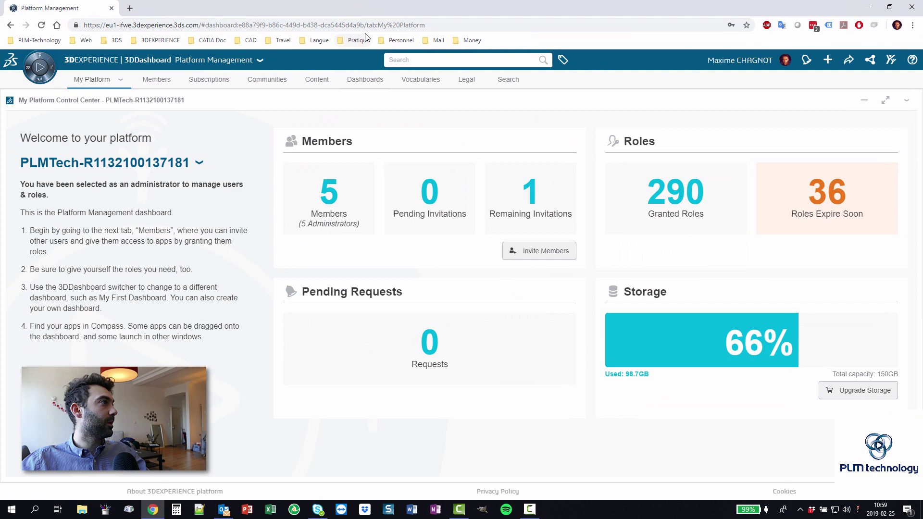
From the Compass, check the installed HotFix 1 version and open the HotFix 3 update prompt.
{"action": "left_click", "coordinate": [31, 70]}
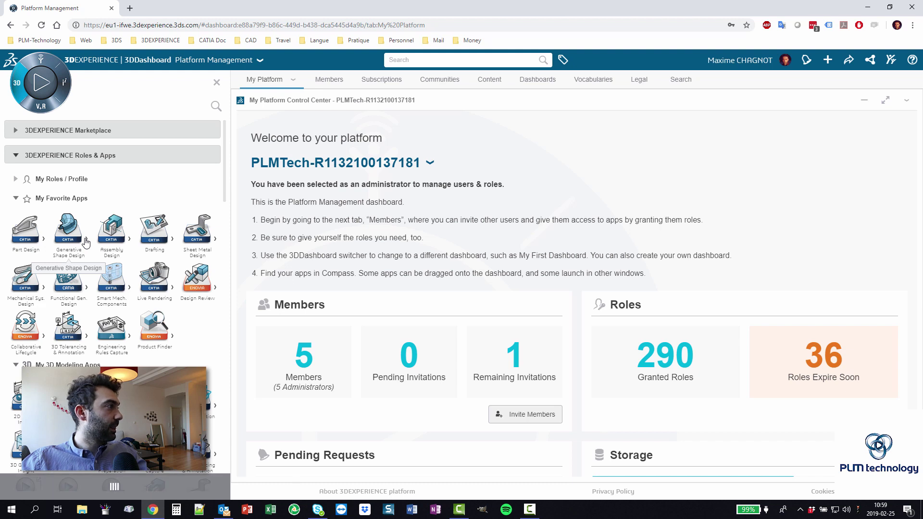
{"action": "left_click", "coordinate": [86, 239]}
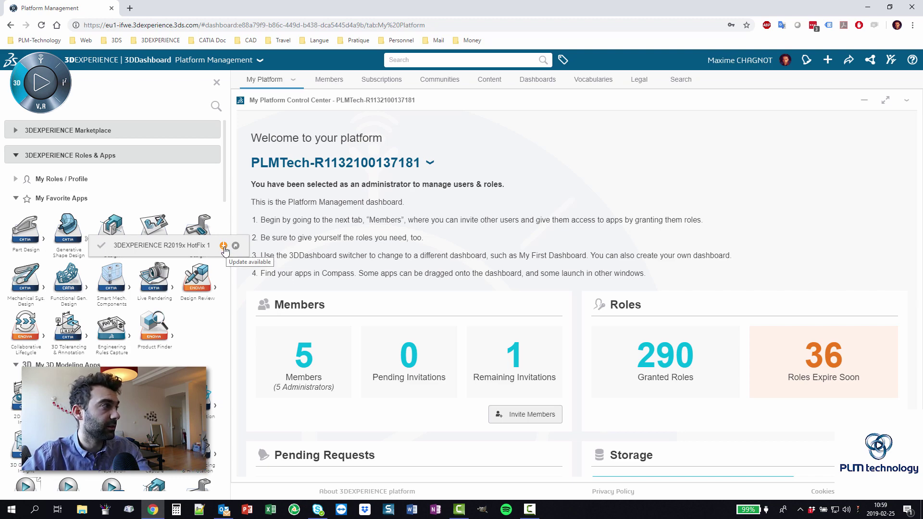
{"action": "left_click", "coordinate": [224, 246]}
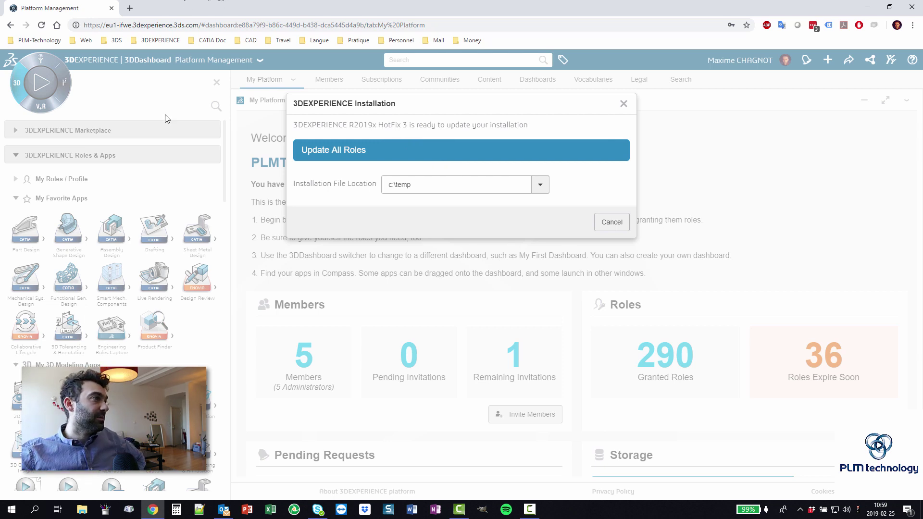
Update all roles to R2019x HotFix 3, keeping c:\temp as the install location.
{"action": "left_click", "coordinate": [334, 149]}
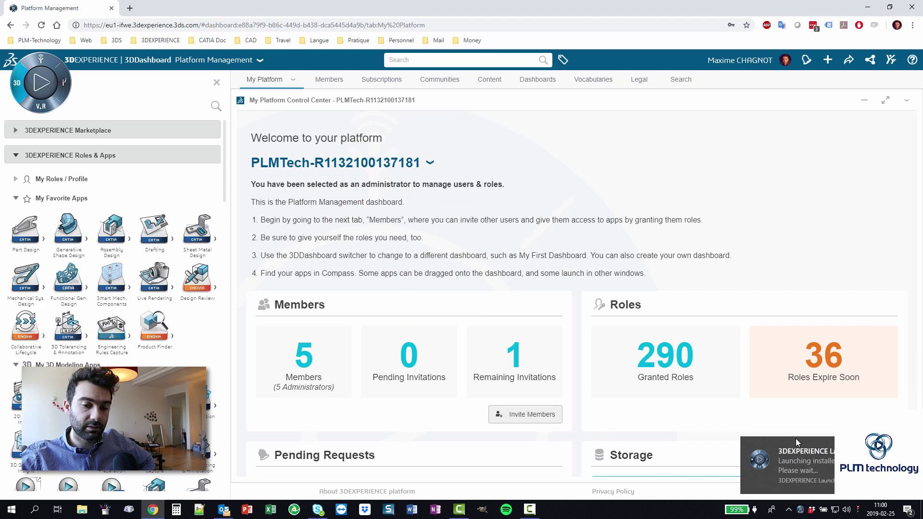
Lower the system volume and advance the HotFix 3 installer past its welcome page.
{"action": "key", "text": "XF86AudioLowerVolume"}
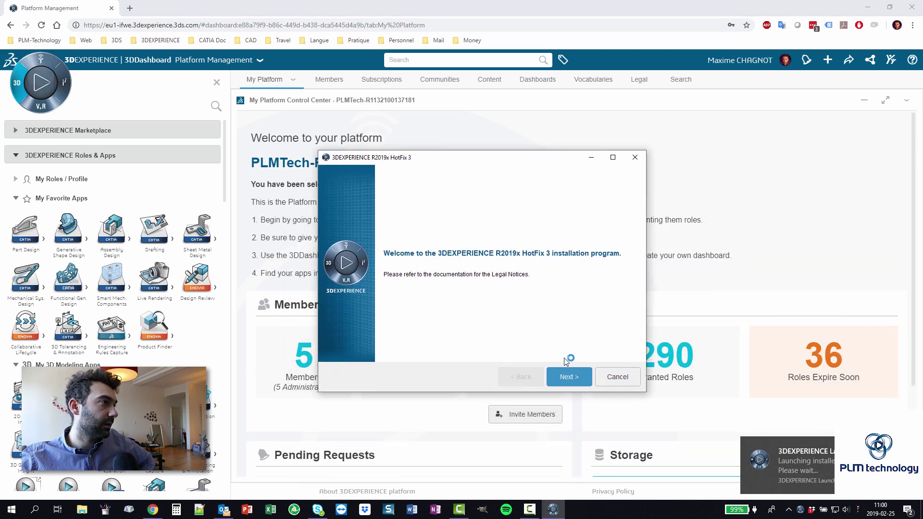
{"action": "left_click", "coordinate": [577, 382]}
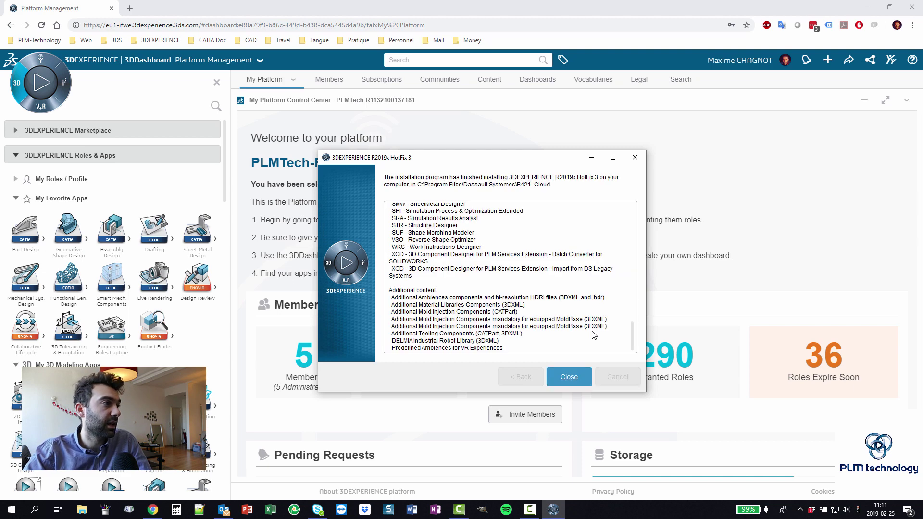
{"action": "scroll", "coordinate": [511, 281], "scroll_direction": "up", "scroll_amount": 5}
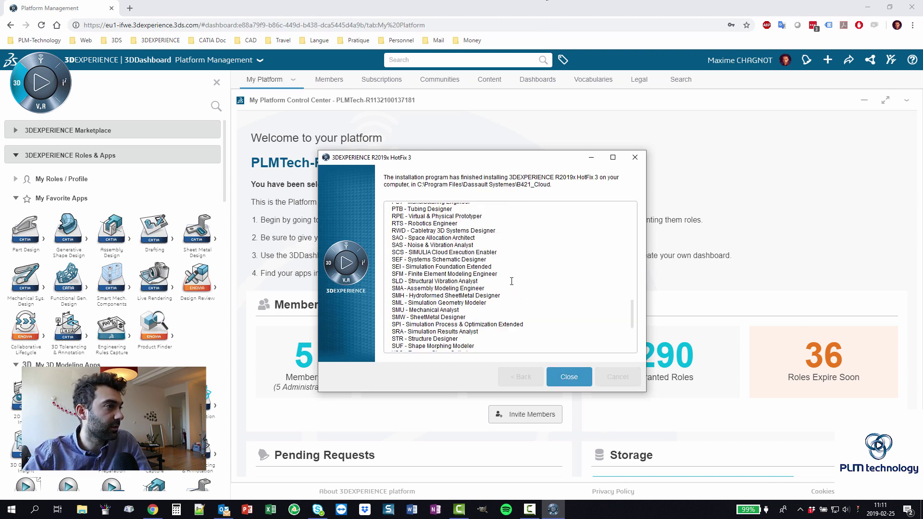
{"action": "scroll", "coordinate": [511, 281], "scroll_direction": "up", "scroll_amount": 5}
{"action": "scroll", "coordinate": [511, 281], "scroll_direction": "down", "scroll_amount": 5}
{"action": "scroll", "coordinate": [510, 281], "scroll_direction": "down", "scroll_amount": 5}
{"action": "scroll", "coordinate": [541, 295], "scroll_direction": "down", "scroll_amount": 5}
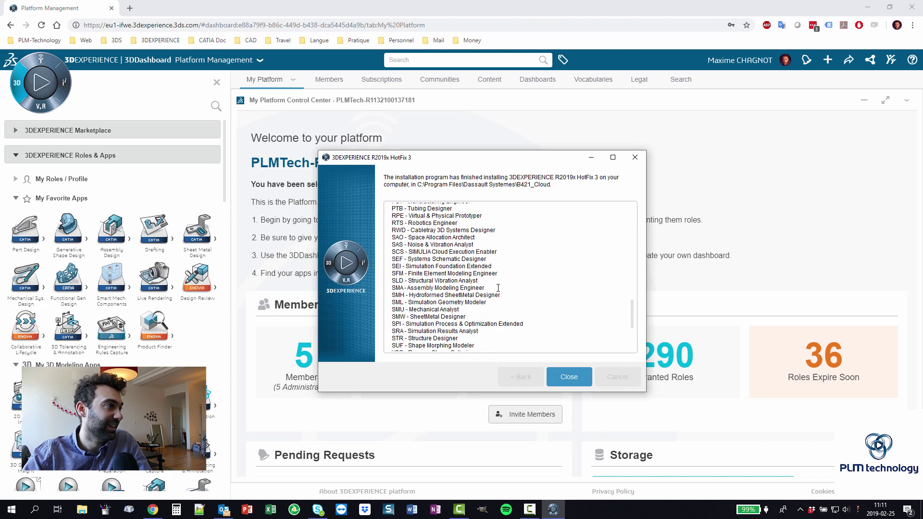
{"action": "scroll", "coordinate": [579, 312], "scroll_direction": "down", "scroll_amount": 5}
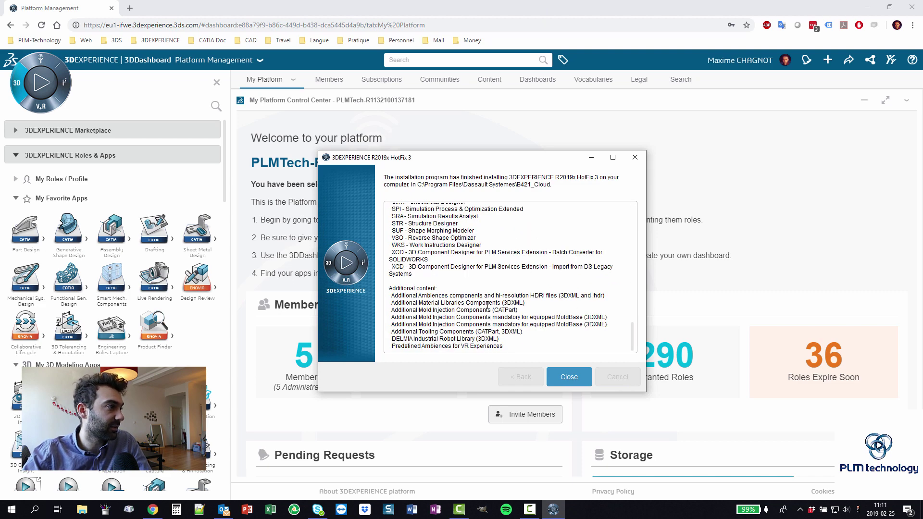
Close the finished HotFix 3 installer.
{"action": "left_click", "coordinate": [569, 377]}
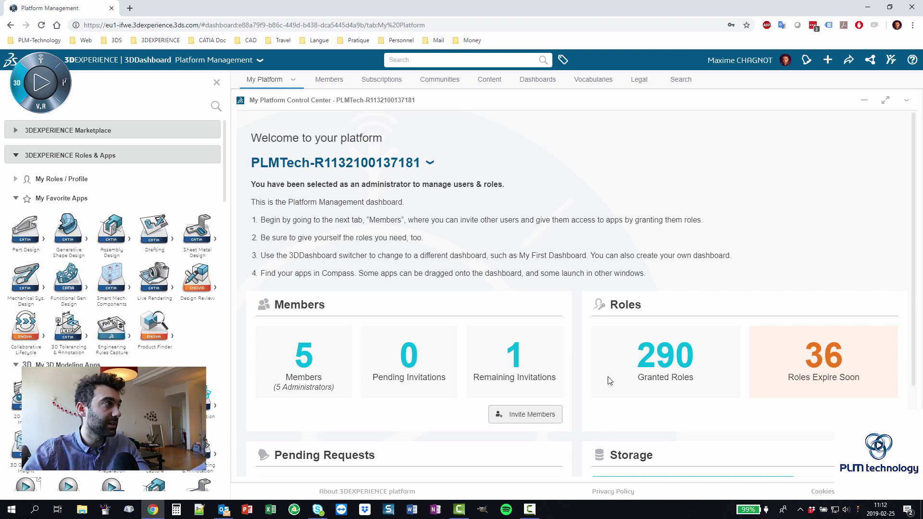
Minimize the browser and relaunch the Cloud 19x app to reach the 3DPassport login.
{"action": "left_click", "coordinate": [865, 7]}
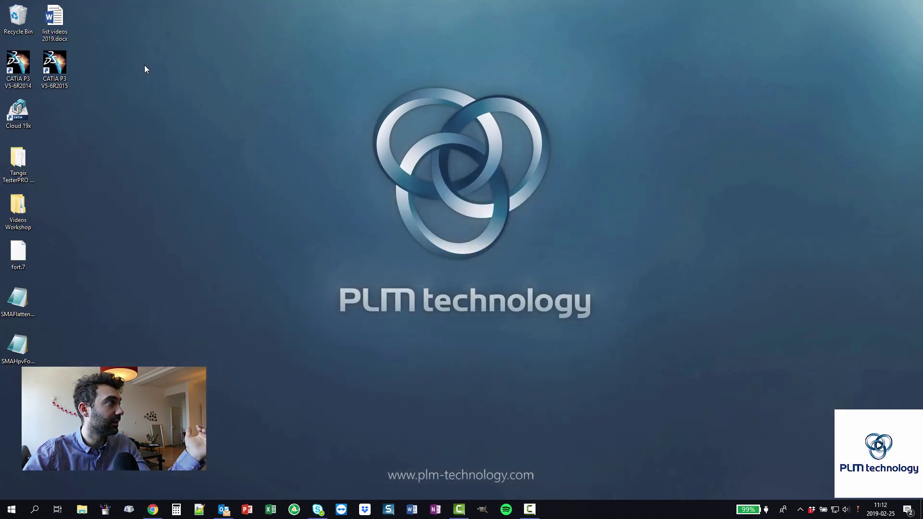
{"action": "left_click", "coordinate": [26, 124]}
{"action": "double_click", "coordinate": [26, 124]}
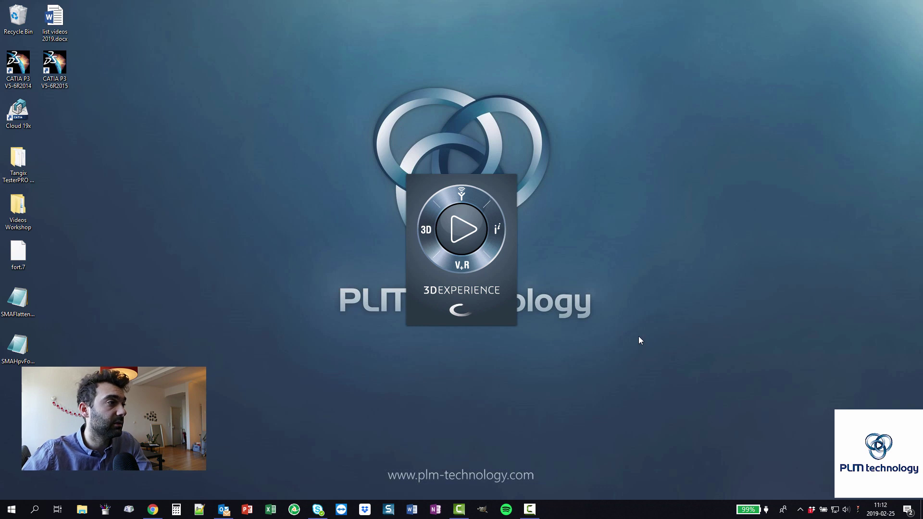
Enter the password and confirm the collaborative space with the Leader role.
{"action": "left_click", "coordinate": [516, 213]}
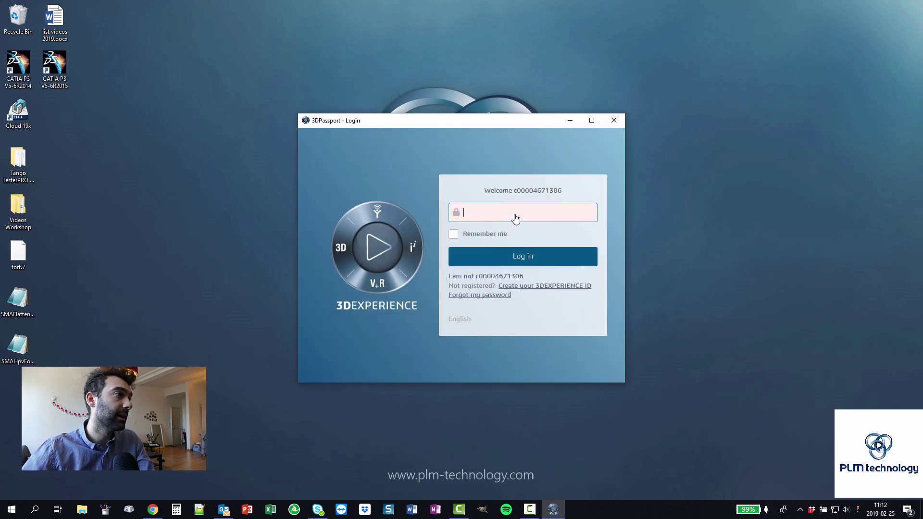
{"action": "type", "text": "aaaaaa"}
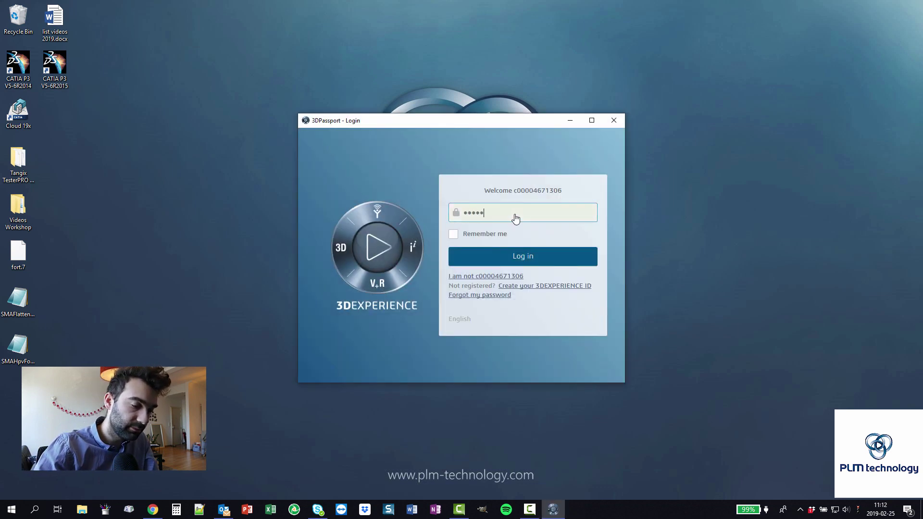
{"action": "type", "text": "aa"}
{"action": "key", "text": "Return"}
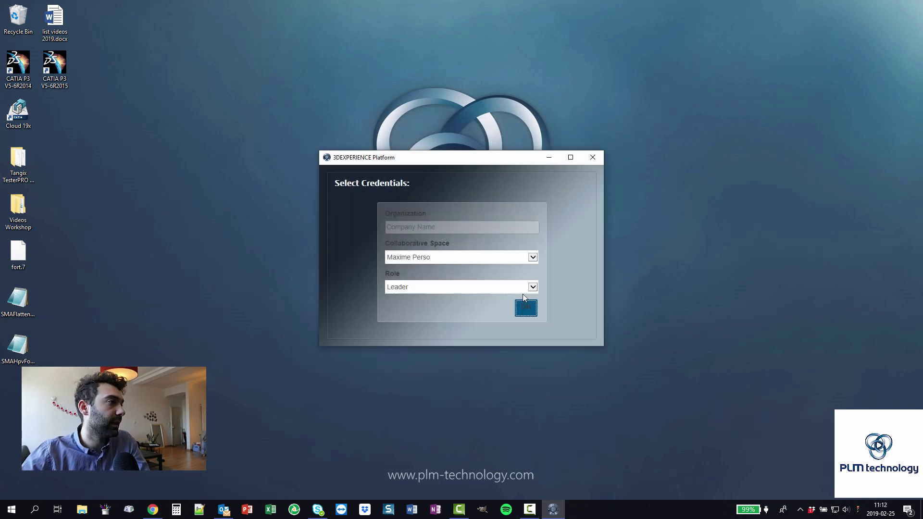
{"action": "left_click", "coordinate": [526, 309]}
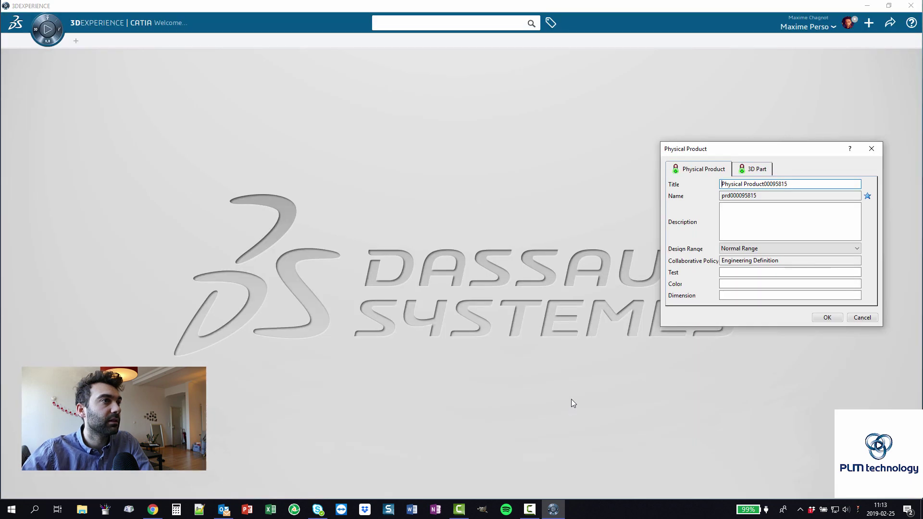
Close the Physical Product dialog and check that About 3DEXPERIENCE Platform shows R2019x HotFix 3.
{"action": "left_click", "coordinate": [877, 150]}
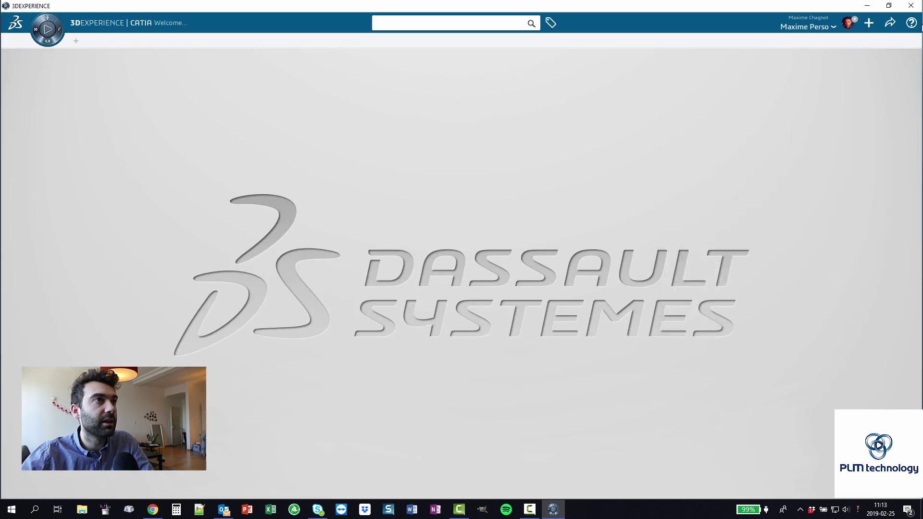
{"action": "left_click", "coordinate": [911, 23]}
{"action": "left_click", "coordinate": [835, 115]}
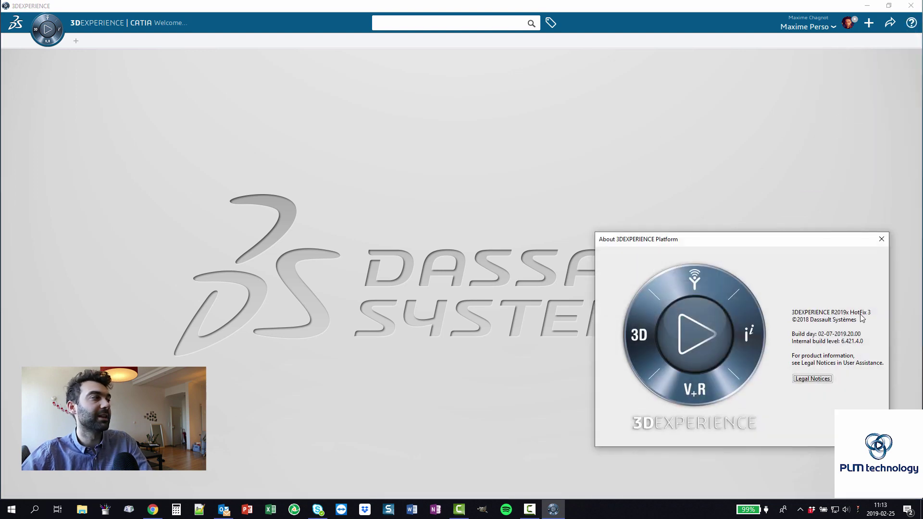
{"action": "left_click", "coordinate": [882, 238]}
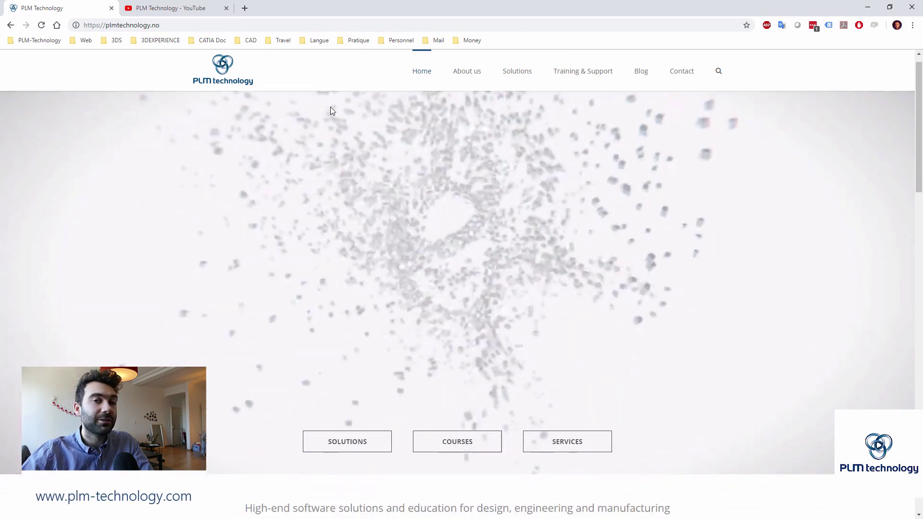
{"action": "scroll", "coordinate": [331, 107], "scroll_direction": "down", "scroll_amount": 3}
{"action": "scroll", "coordinate": [270, 184], "scroll_direction": "down", "scroll_amount": 4}
{"action": "scroll", "coordinate": [267, 179], "scroll_direction": "down", "scroll_amount": 4}
{"action": "scroll", "coordinate": [266, 180], "scroll_direction": "down", "scroll_amount": 3}
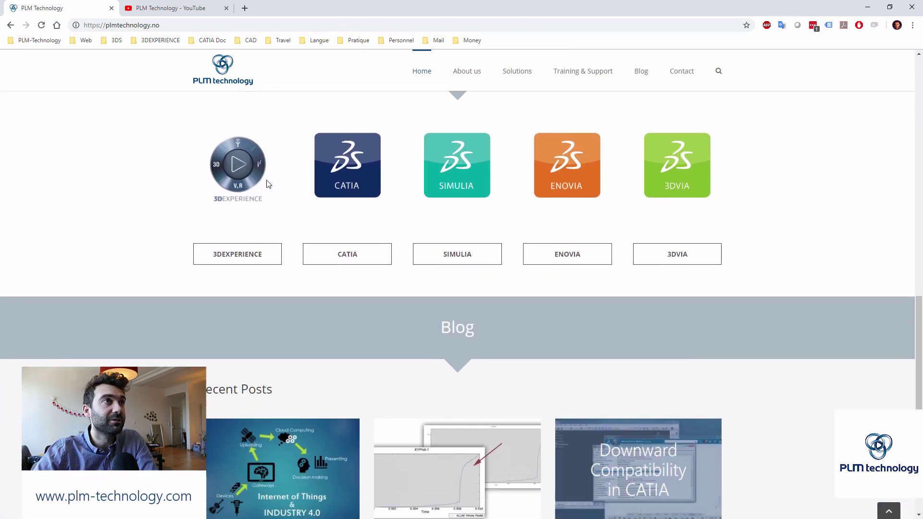
{"action": "scroll", "coordinate": [266, 179], "scroll_direction": "down", "scroll_amount": 3}
{"action": "scroll", "coordinate": [265, 179], "scroll_direction": "down", "scroll_amount": 2}
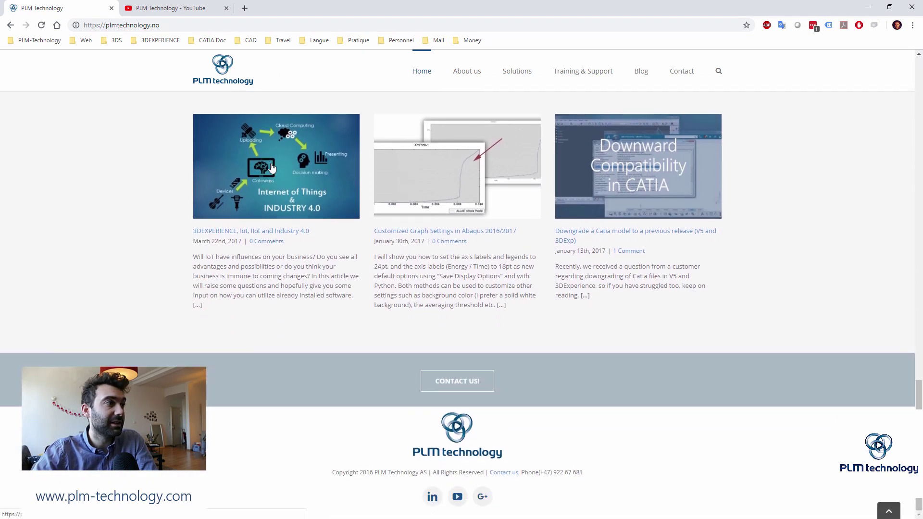
View the PLM Technology Training & Support and Blog pages, then the YouTube channel's VIDÉOS tab.
{"action": "left_click", "coordinate": [581, 78]}
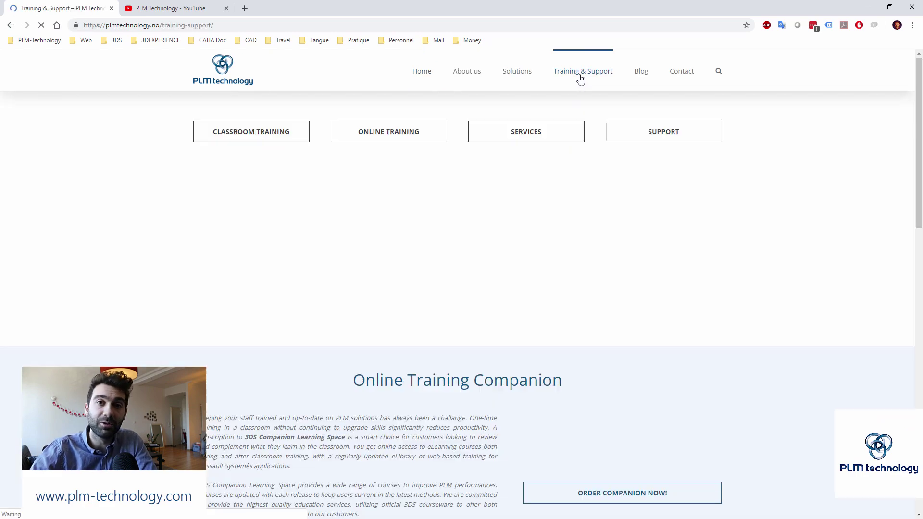
{"action": "scroll", "coordinate": [476, 224], "scroll_direction": "down", "scroll_amount": 3}
{"action": "scroll", "coordinate": [429, 186], "scroll_direction": "down", "scroll_amount": 5}
{"action": "scroll", "coordinate": [427, 187], "scroll_direction": "down", "scroll_amount": 3}
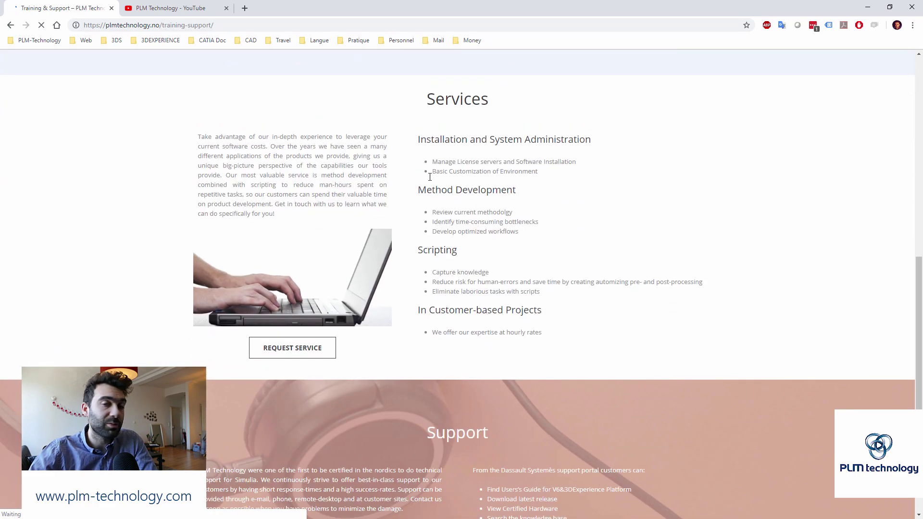
{"action": "scroll", "coordinate": [428, 187], "scroll_direction": "up", "scroll_amount": 10}
{"action": "left_click", "coordinate": [641, 71]}
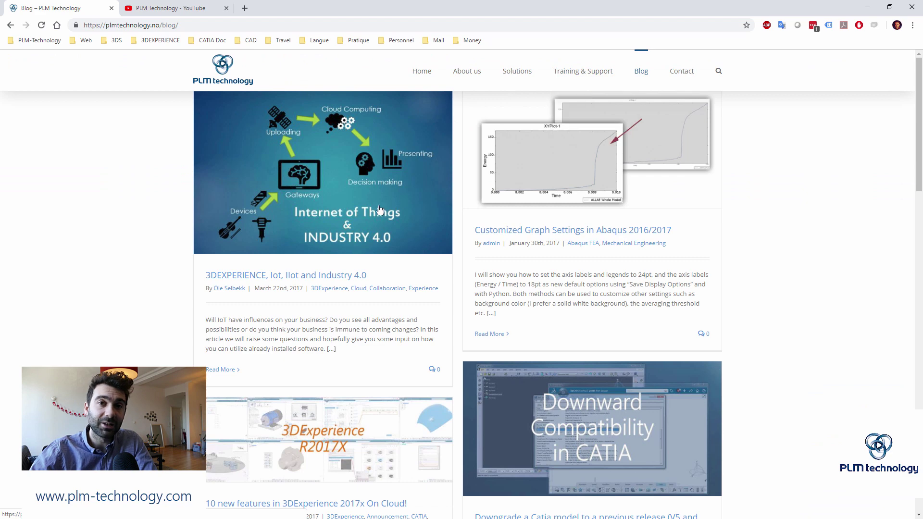
{"action": "scroll", "coordinate": [145, 244], "scroll_direction": "down", "scroll_amount": 4}
{"action": "scroll", "coordinate": [144, 244], "scroll_direction": "down", "scroll_amount": 4}
{"action": "scroll", "coordinate": [145, 244], "scroll_direction": "down", "scroll_amount": 3}
{"action": "scroll", "coordinate": [144, 244], "scroll_direction": "down", "scroll_amount": 1}
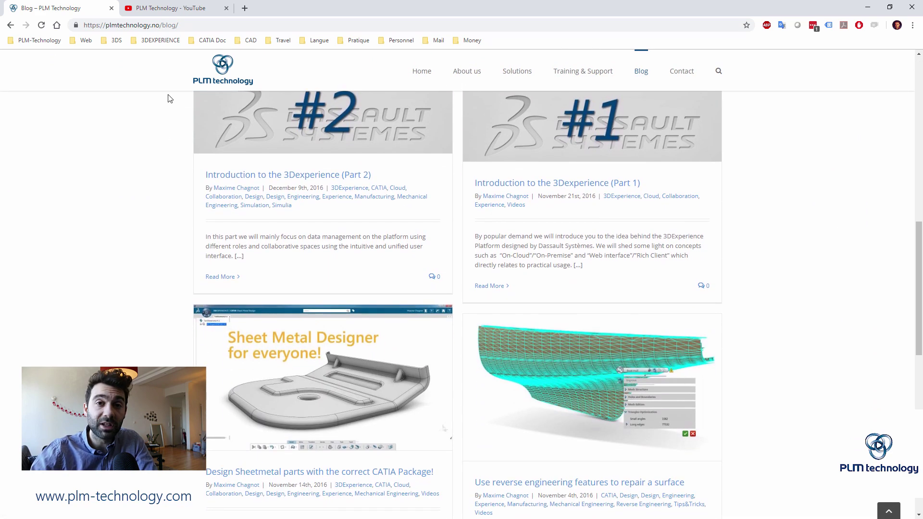
{"action": "left_click", "coordinate": [171, 9]}
{"action": "left_click", "coordinate": [292, 263]}
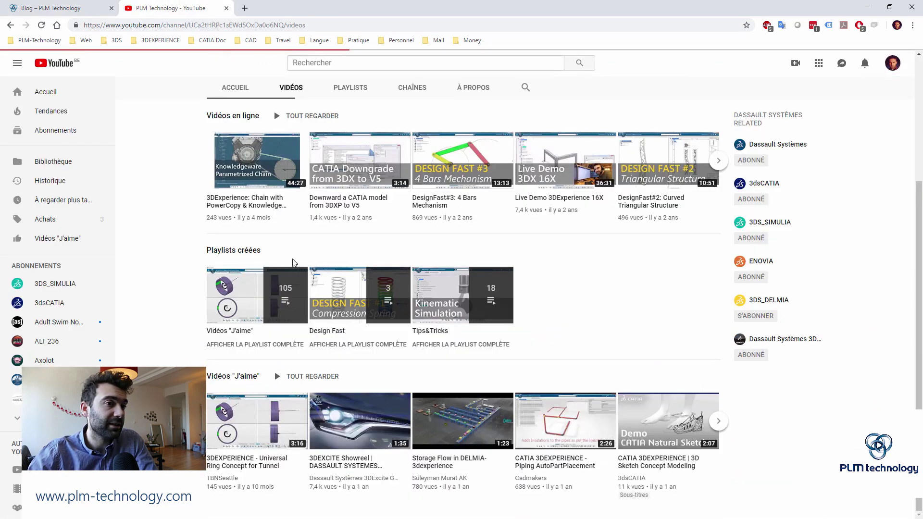
{"action": "scroll", "coordinate": [173, 184], "scroll_direction": "down", "scroll_amount": 3}
{"action": "scroll", "coordinate": [174, 184], "scroll_direction": "down", "scroll_amount": 3}
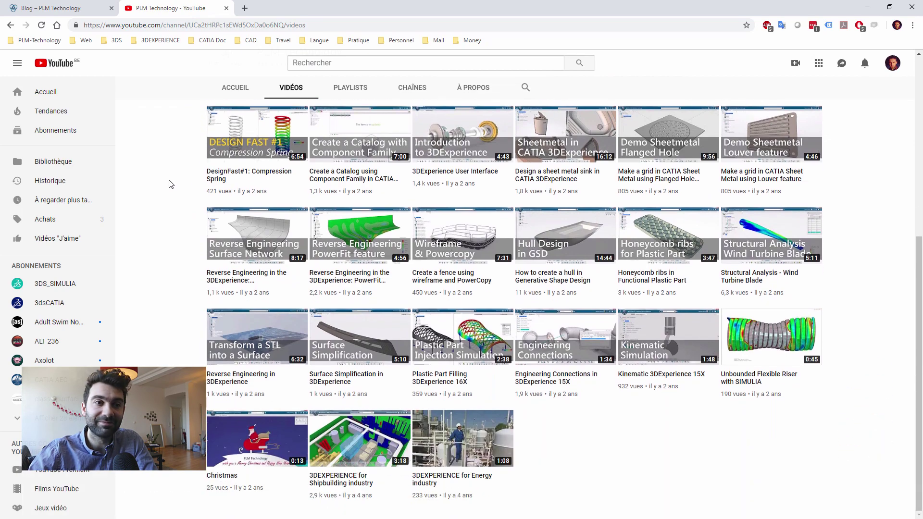